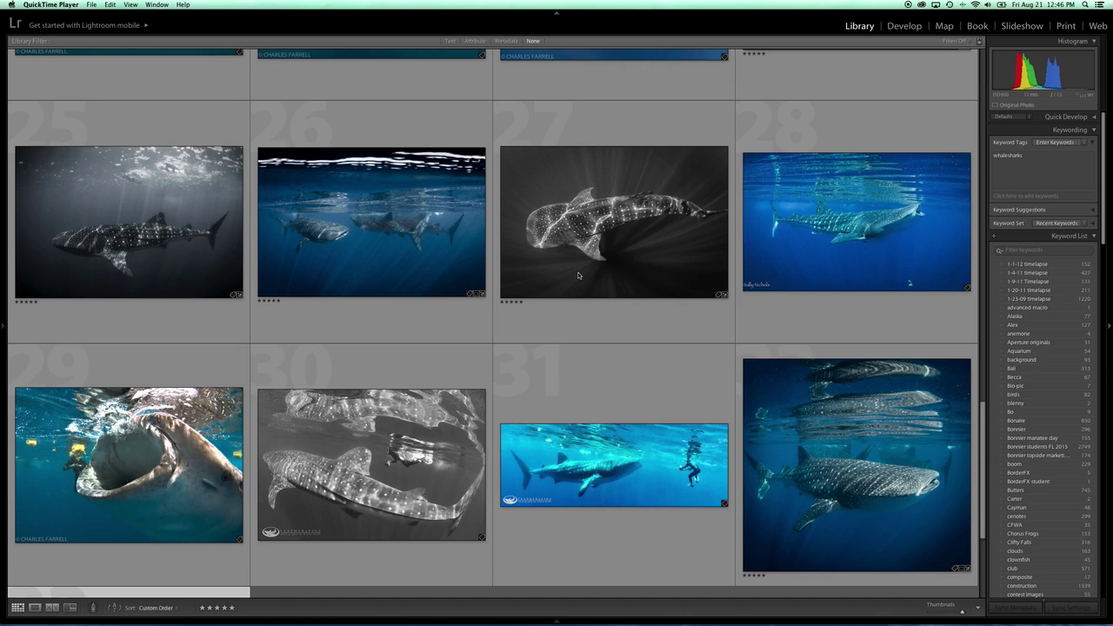
Browse the library grid and view a whale shark photo full size.
{"action": "scroll", "coordinate": [578, 275], "scroll_direction": "up", "scroll_amount": 5}
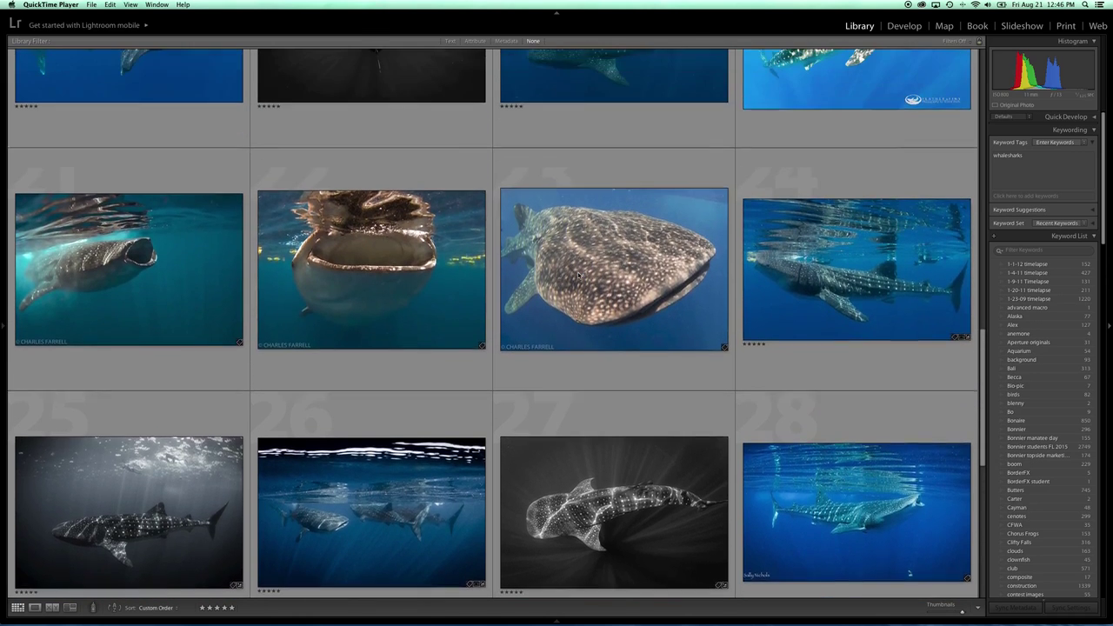
{"action": "scroll", "coordinate": [579, 276], "scroll_direction": "up", "scroll_amount": 5}
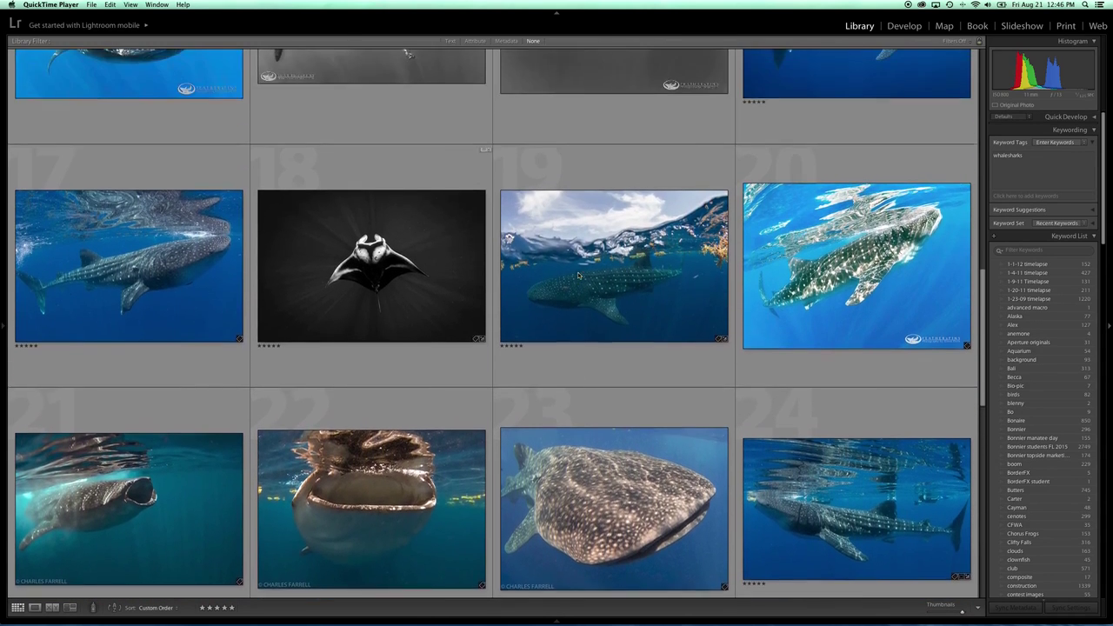
{"action": "scroll", "coordinate": [579, 275], "scroll_direction": "down", "scroll_amount": 10}
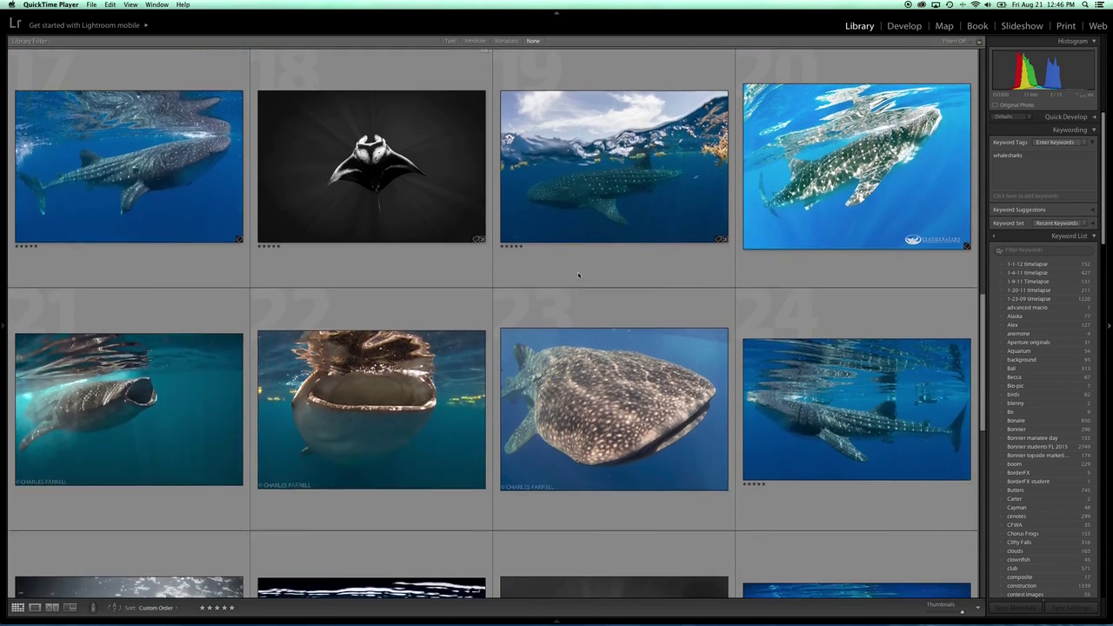
{"action": "scroll", "coordinate": [578, 276], "scroll_direction": "down", "scroll_amount": 5}
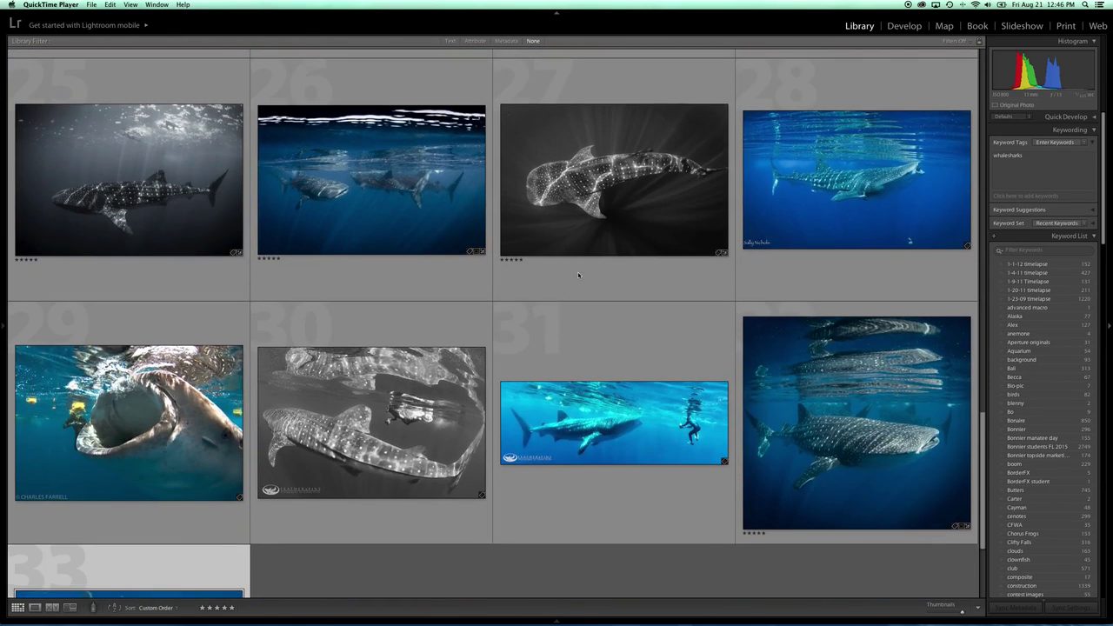
{"action": "double_click", "coordinate": [821, 190]}
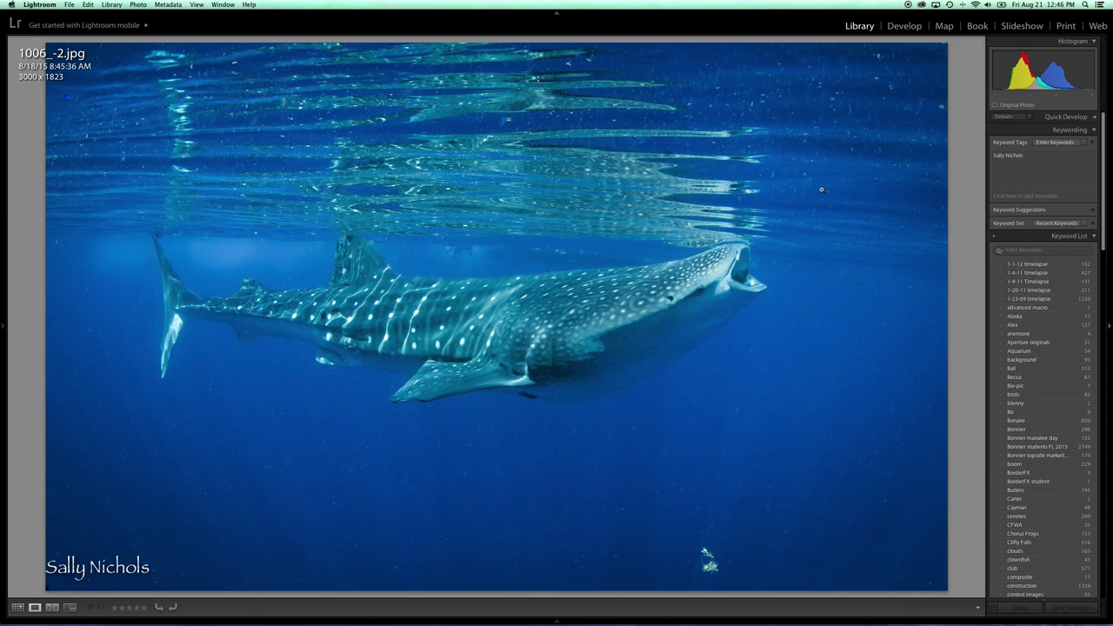
Preview the next three photos, then return to Grid and open IMG_0828.dng full size.
{"action": "key", "text": "Right"}
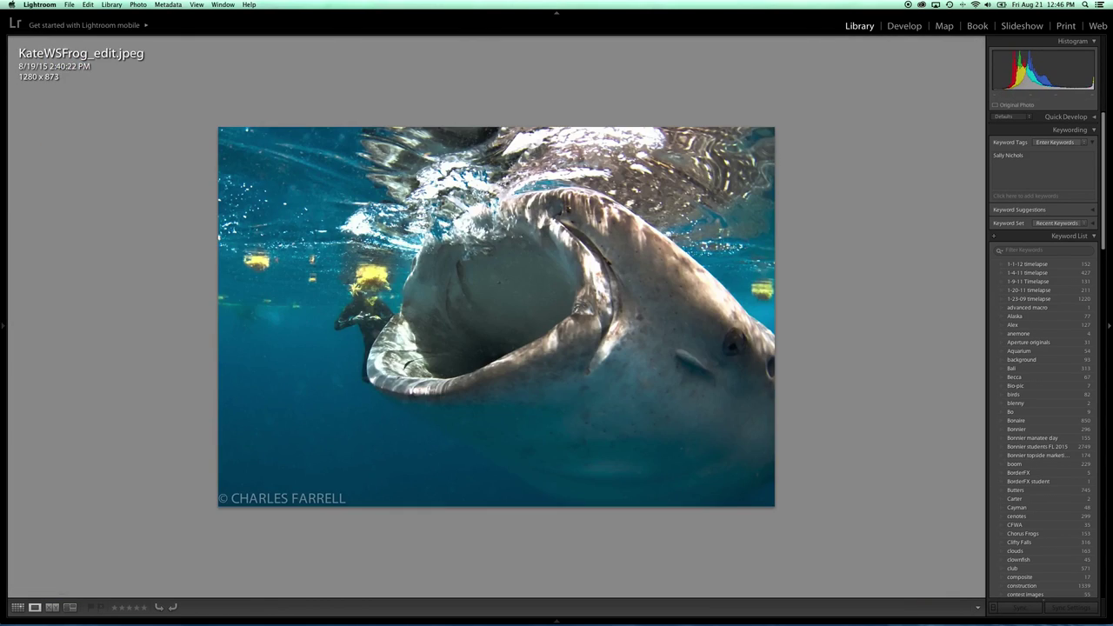
{"action": "key", "text": "Right"}
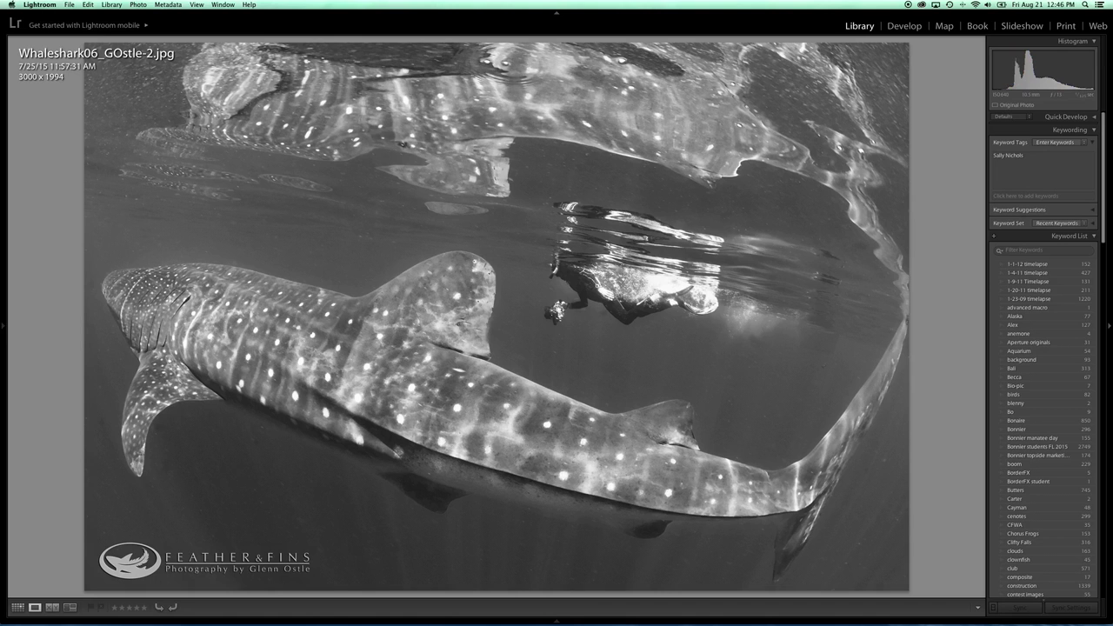
{"action": "key", "text": "Right"}
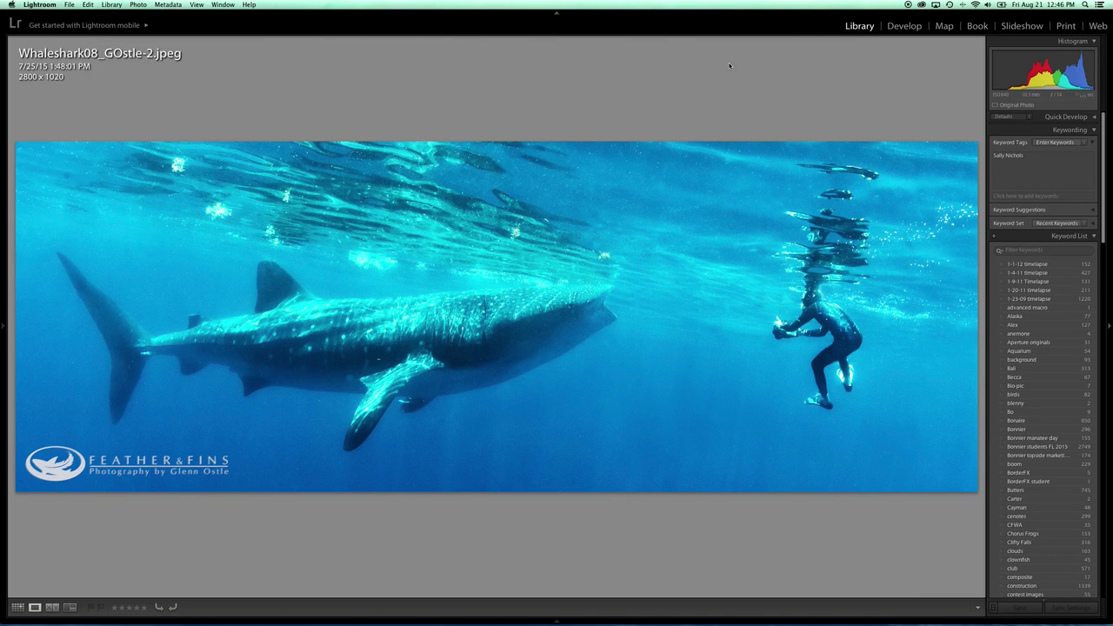
{"action": "key", "text": "g"}
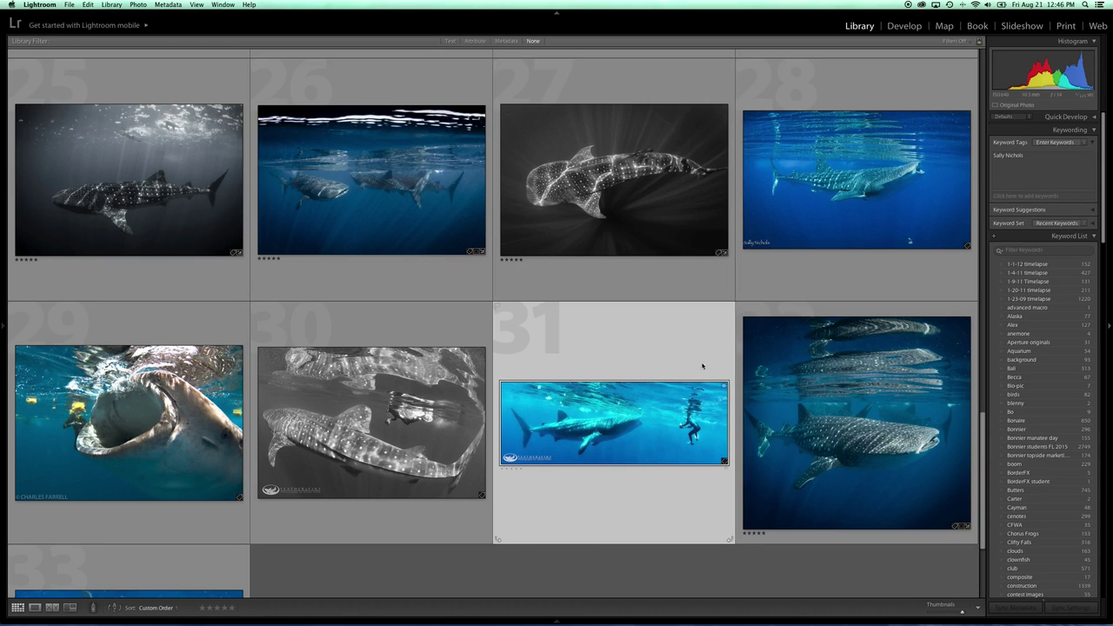
{"action": "double_click", "coordinate": [847, 422]}
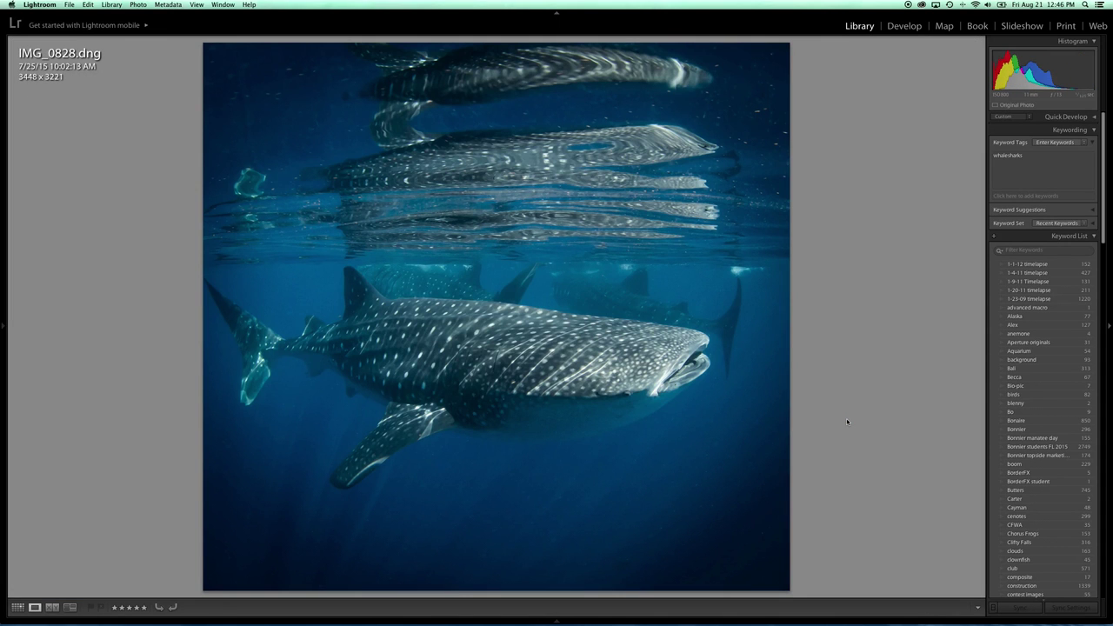
Switch to the unedited Copy 1 and crop it in Develop to a near-square 3649 x 2950 frame.
{"action": "key", "text": "Right"}
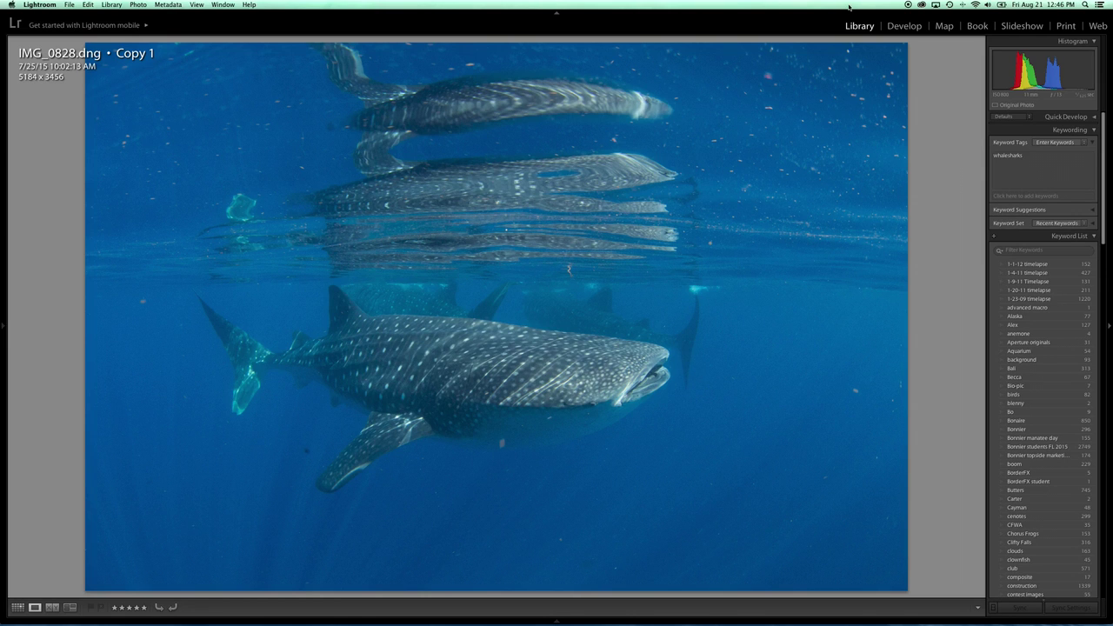
{"action": "left_click", "coordinate": [904, 25]}
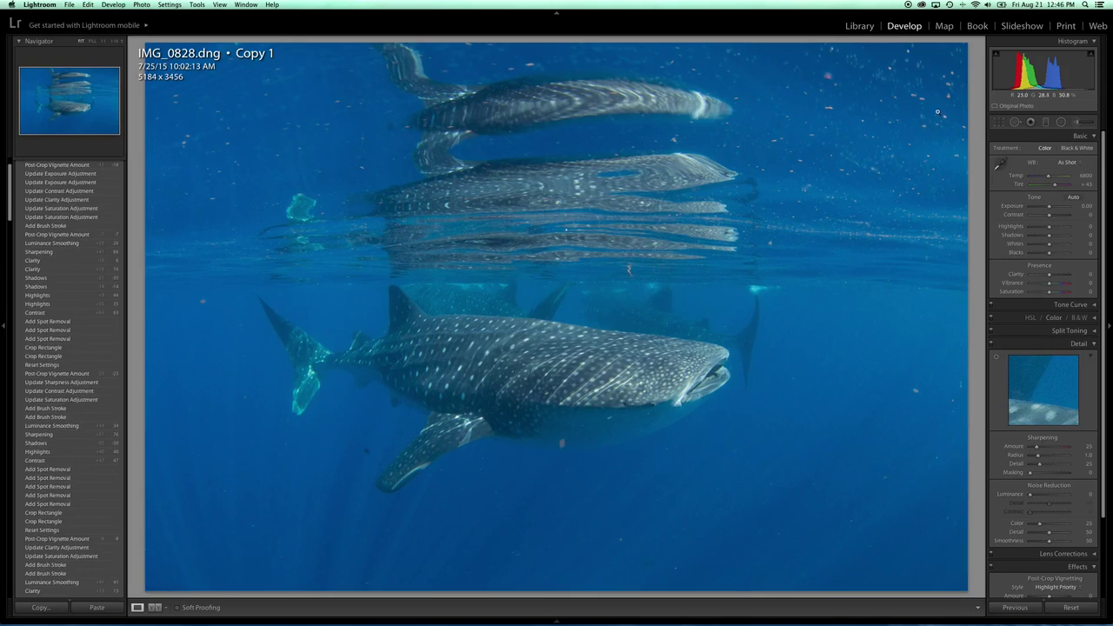
{"action": "left_click", "coordinate": [998, 121]}
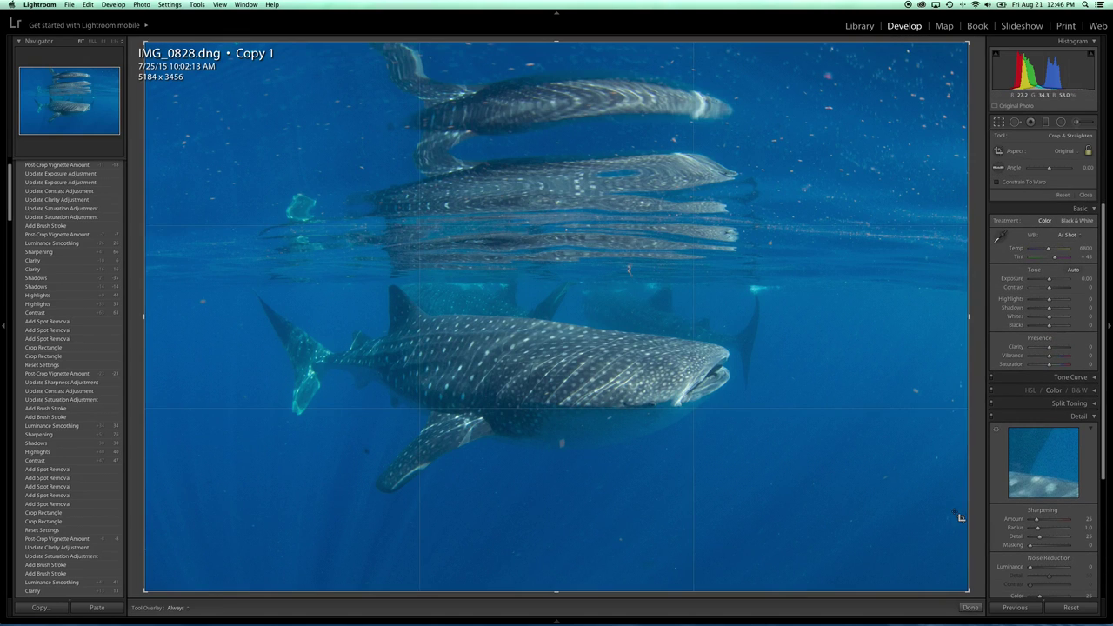
{"action": "left_click_drag", "start_coordinate": [969, 592], "coordinate": [828, 556]}
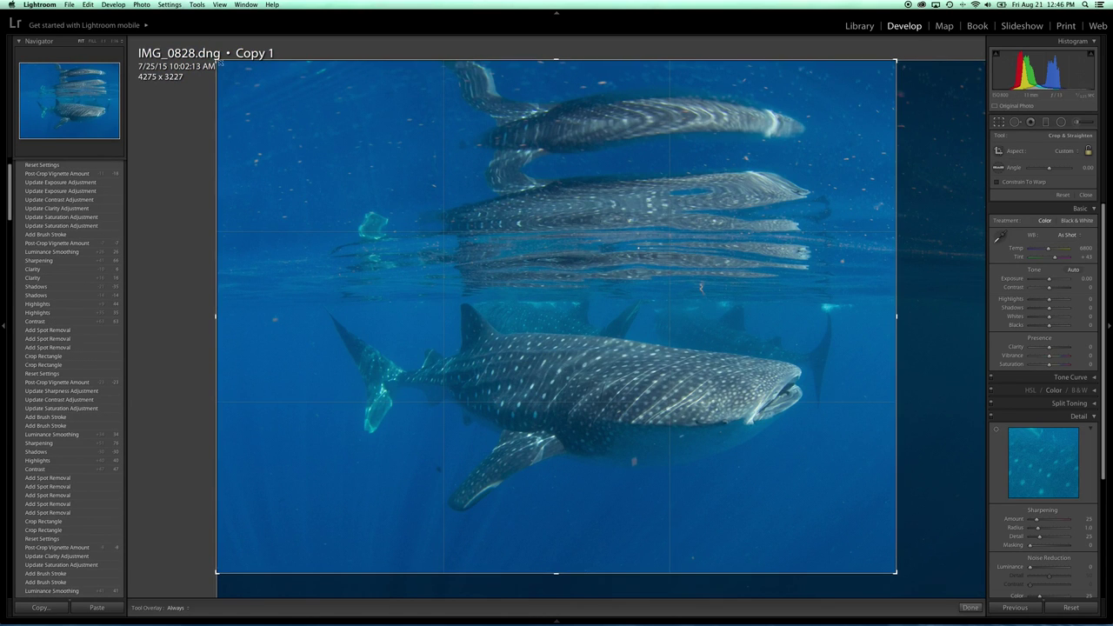
{"action": "left_click_drag", "start_coordinate": [217, 61], "coordinate": [267, 83]}
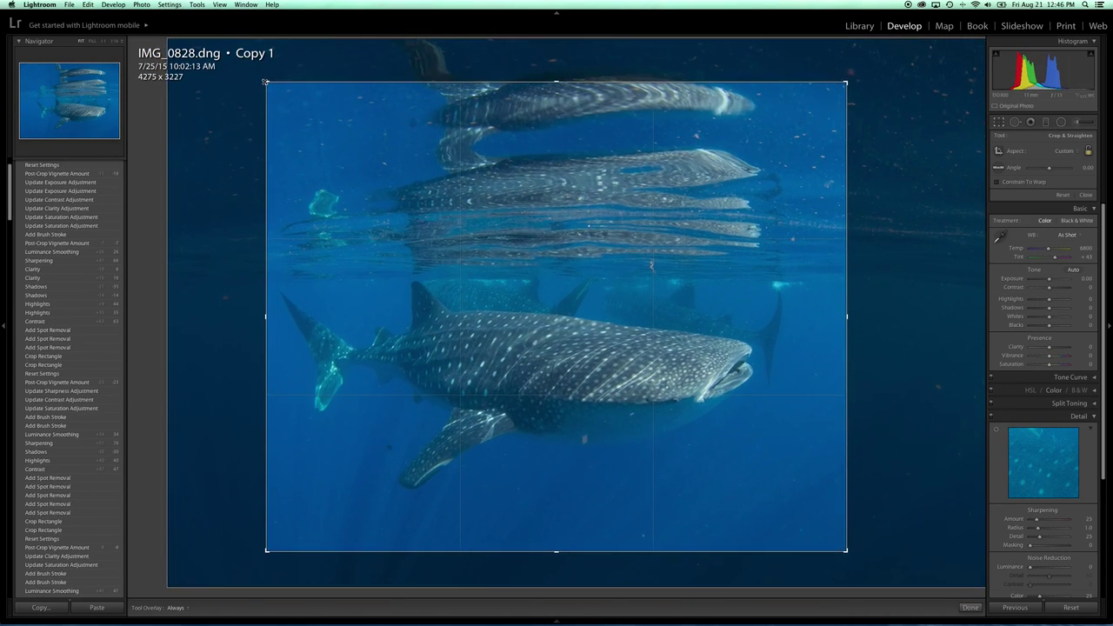
{"action": "left_click", "coordinate": [970, 608]}
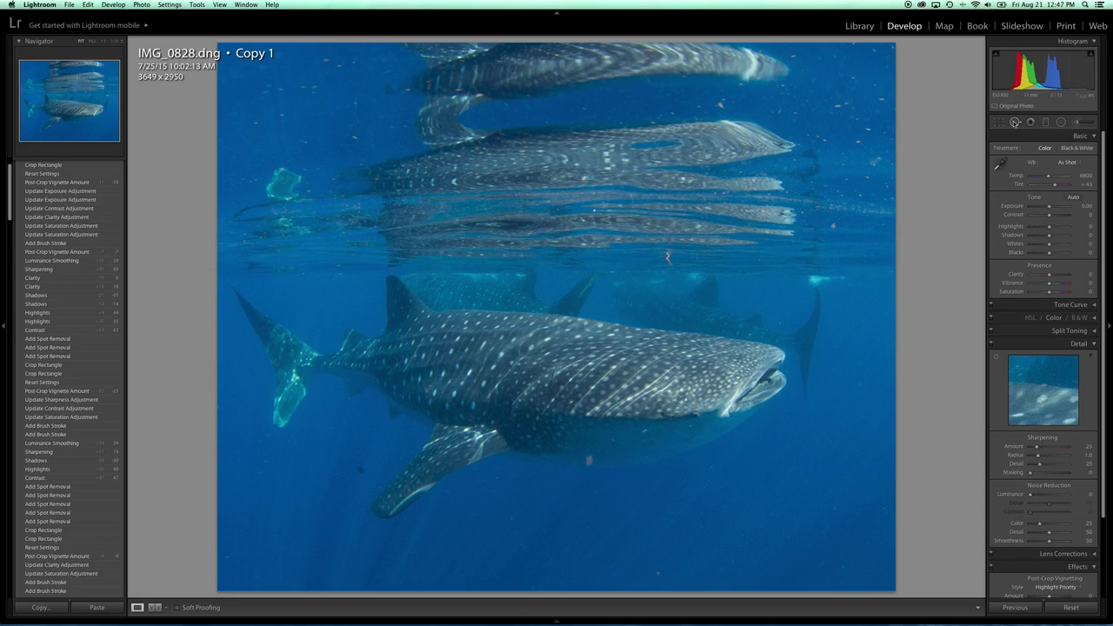
Heal four specks in the water around the whale shark with a size-24 spot brush.
{"action": "left_click", "coordinate": [1015, 122]}
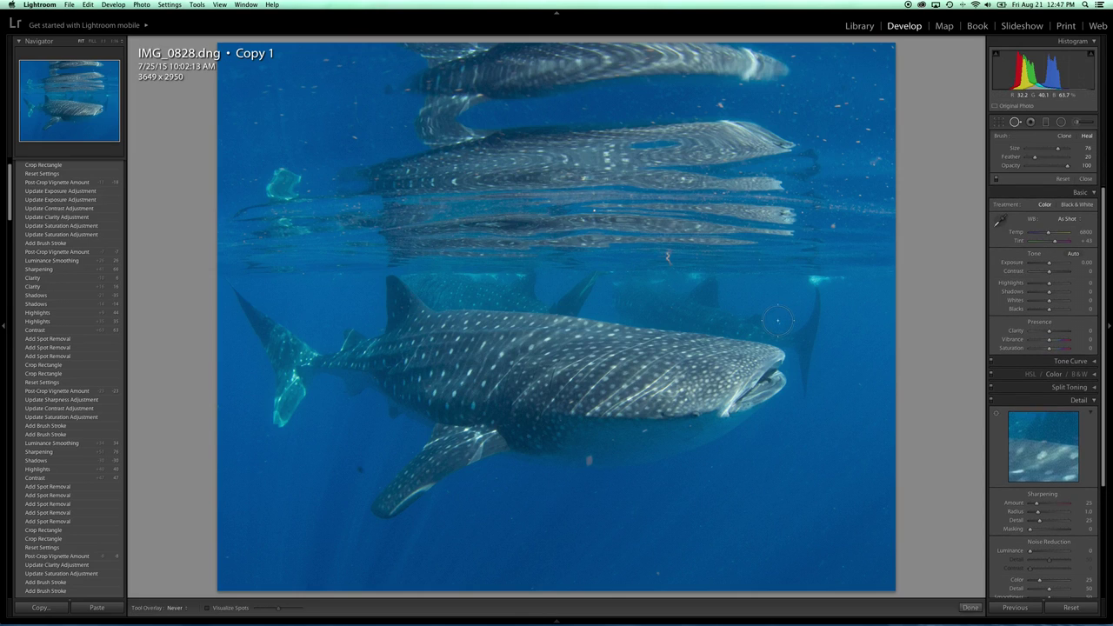
{"action": "scroll", "coordinate": [701, 319], "scroll_direction": "down", "scroll_amount": 3}
{"action": "left_click", "coordinate": [590, 460]}
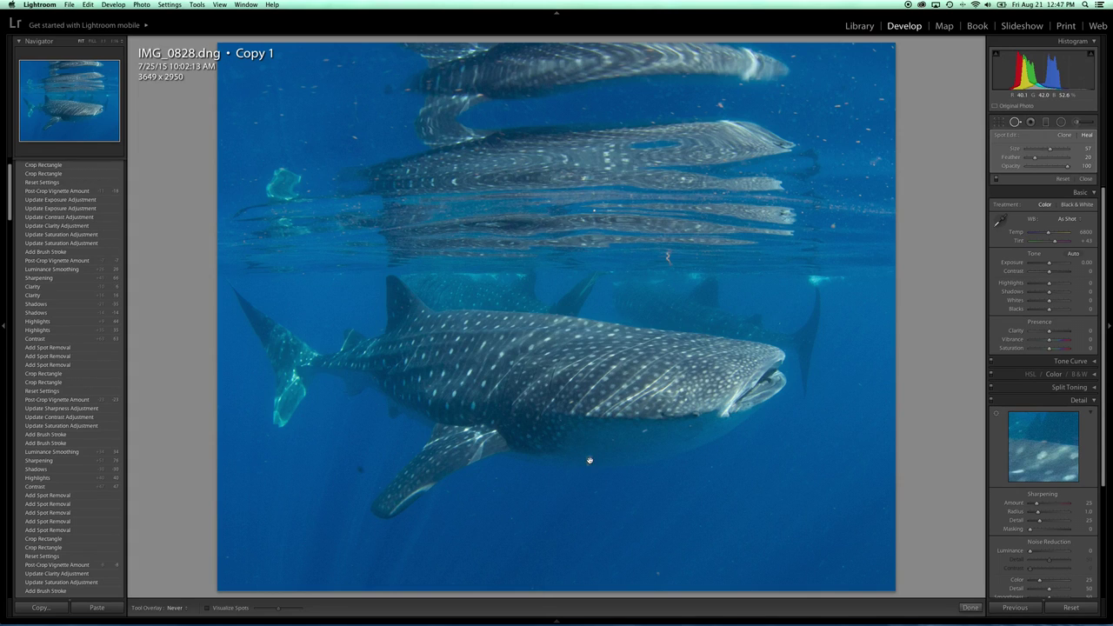
{"action": "left_click", "coordinate": [644, 430]}
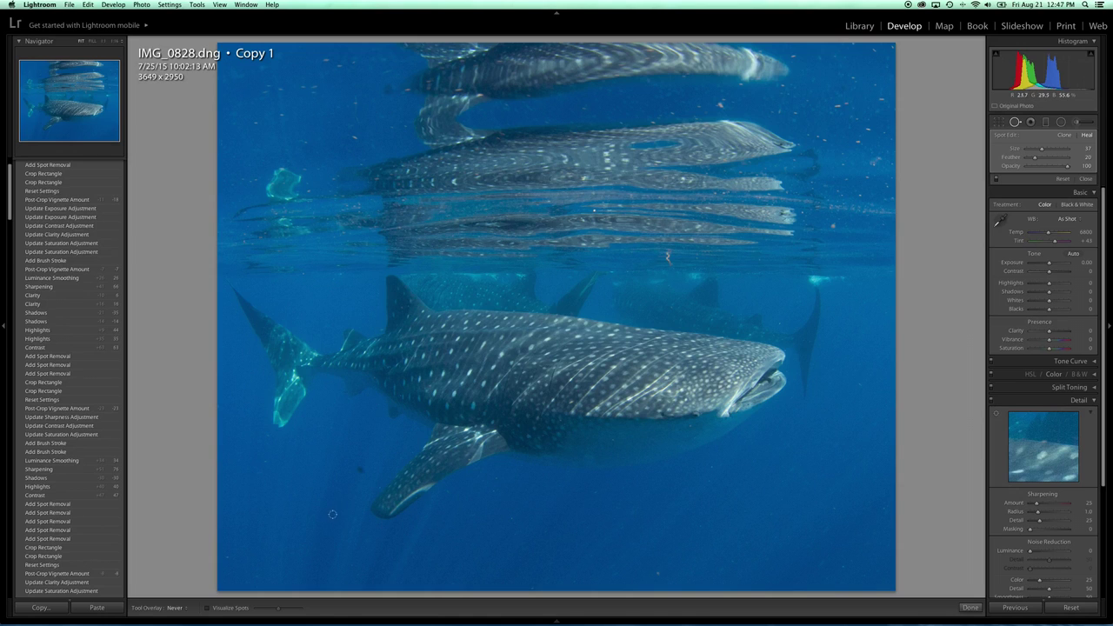
{"action": "left_click", "coordinate": [361, 469]}
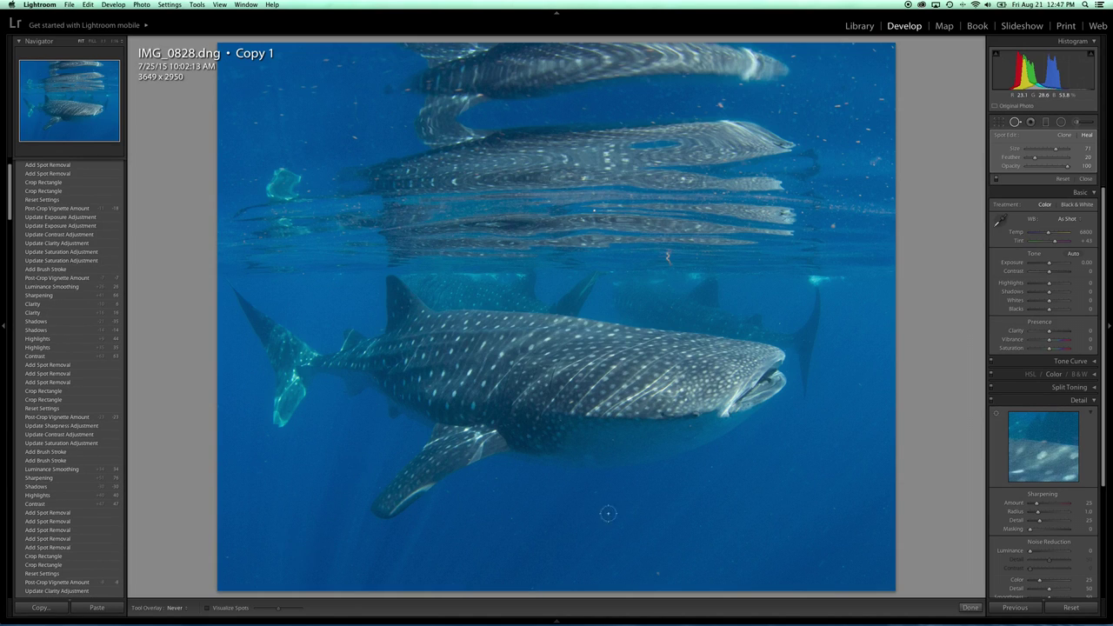
{"action": "left_click", "coordinate": [657, 573]}
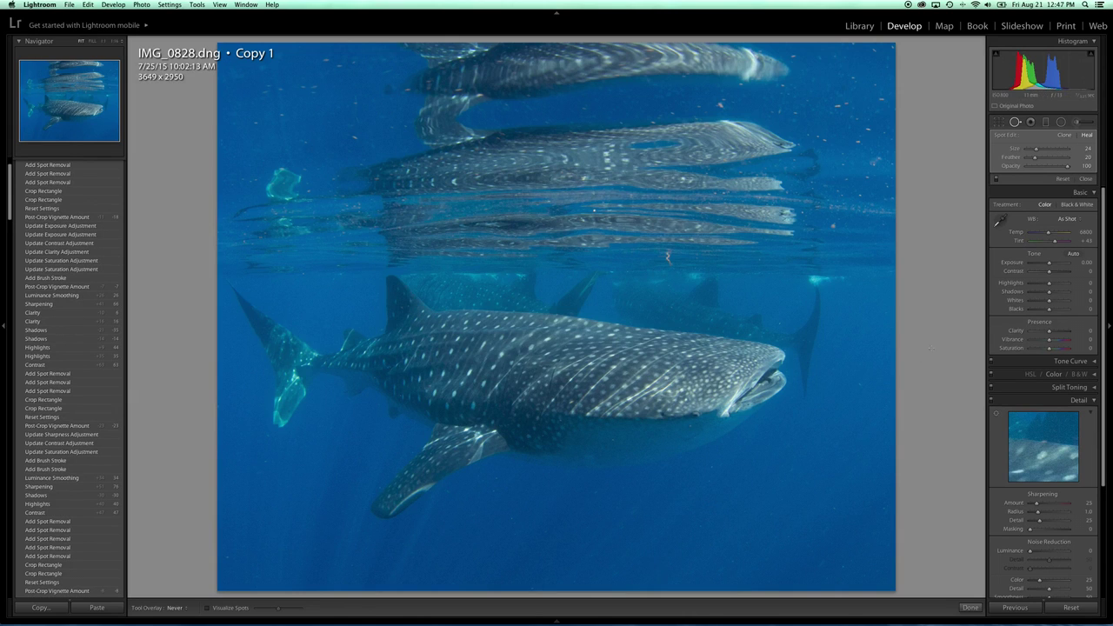
{"action": "left_click", "coordinate": [970, 607]}
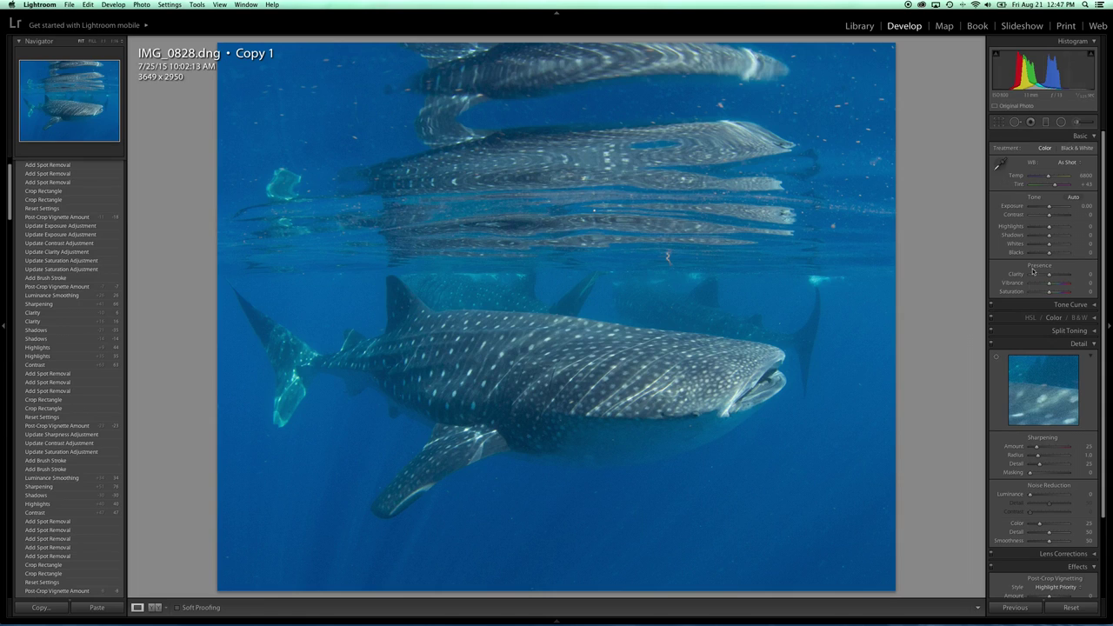
Boost contrast, then set Highlights +44, Shadows -31 and Clarity +4 in the Basic panel.
{"action": "left_click", "coordinate": [1058, 215]}
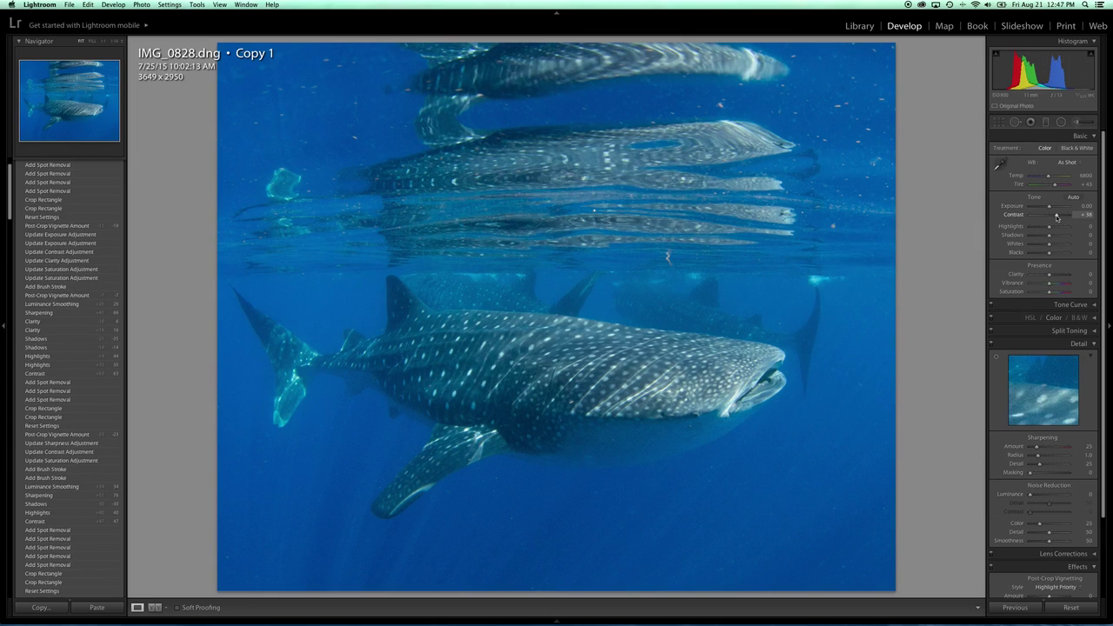
{"action": "left_click_drag", "start_coordinate": [1058, 216], "coordinate": [1062, 217]}
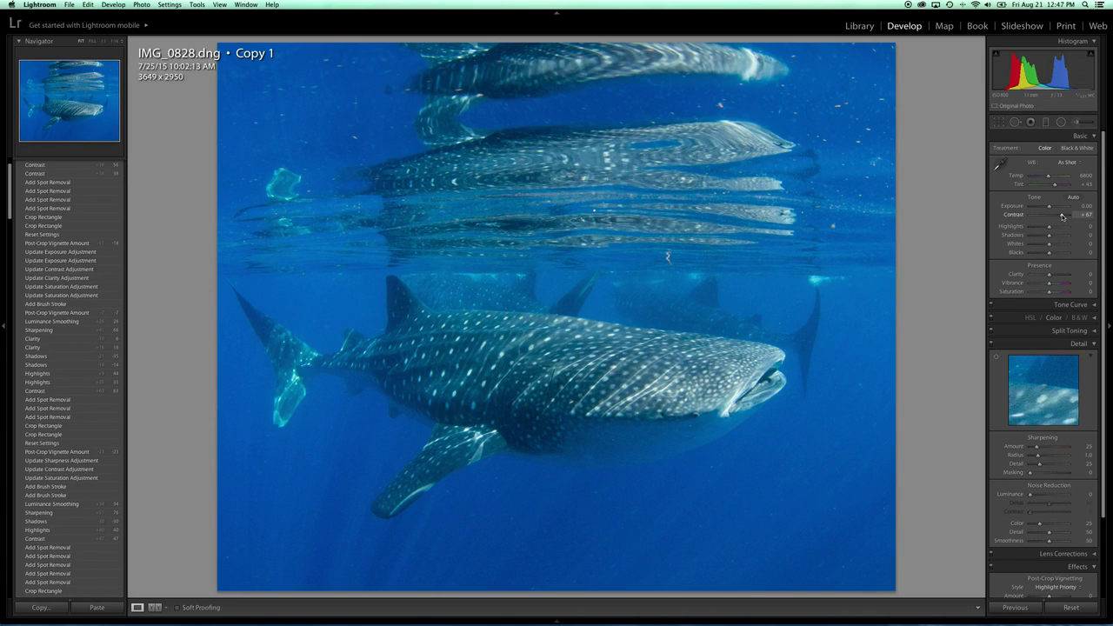
{"action": "left_click", "coordinate": [1056, 228]}
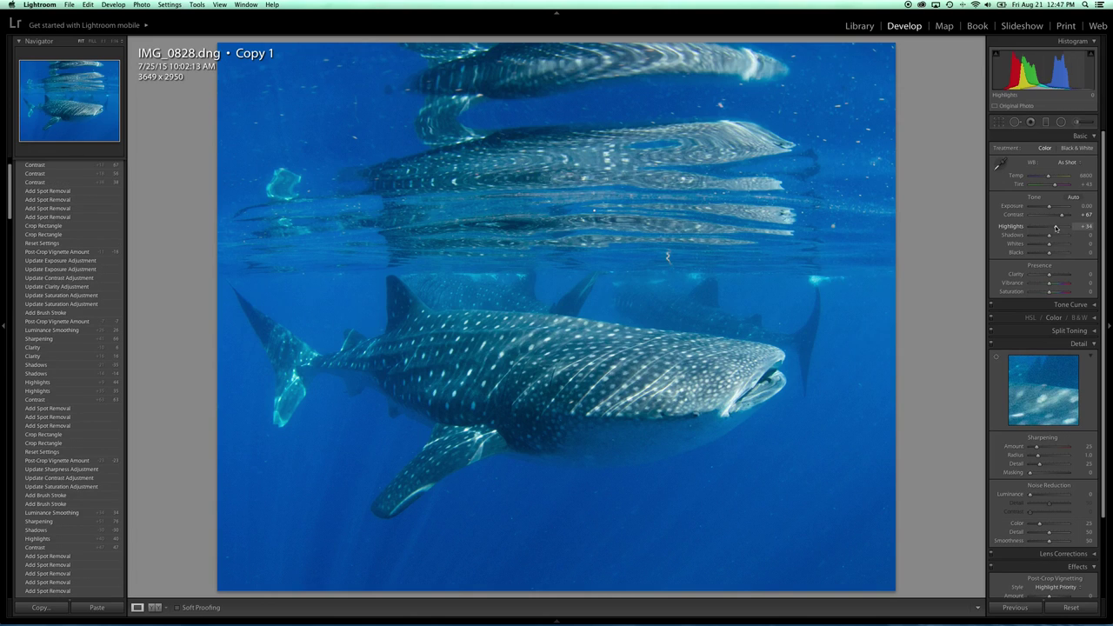
{"action": "left_click_drag", "start_coordinate": [1056, 228], "coordinate": [1059, 228]}
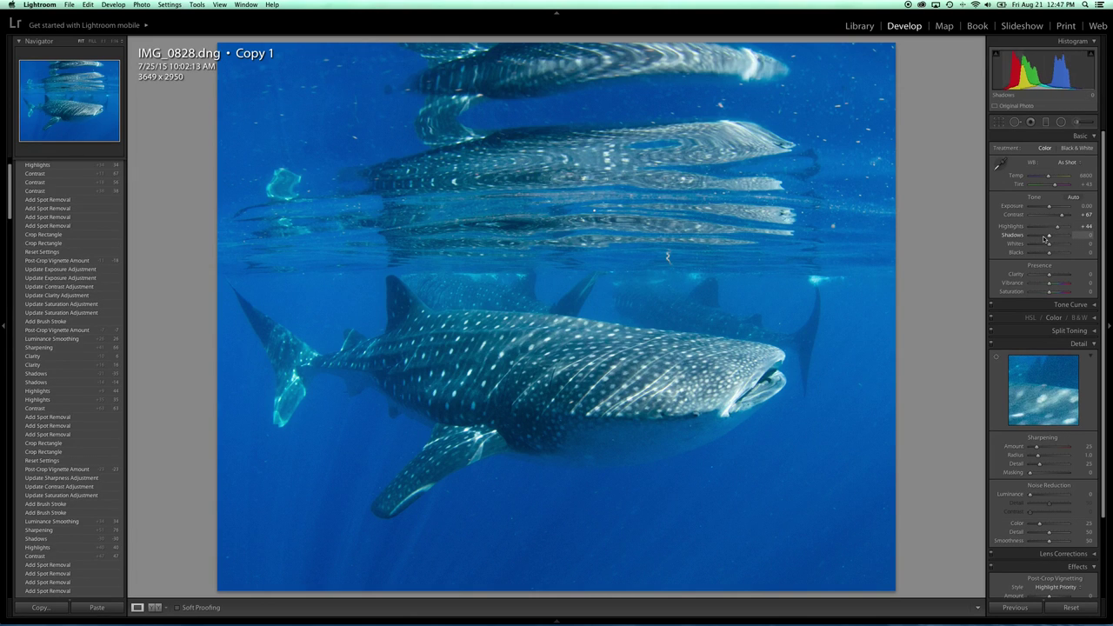
{"action": "left_click", "coordinate": [1044, 237]}
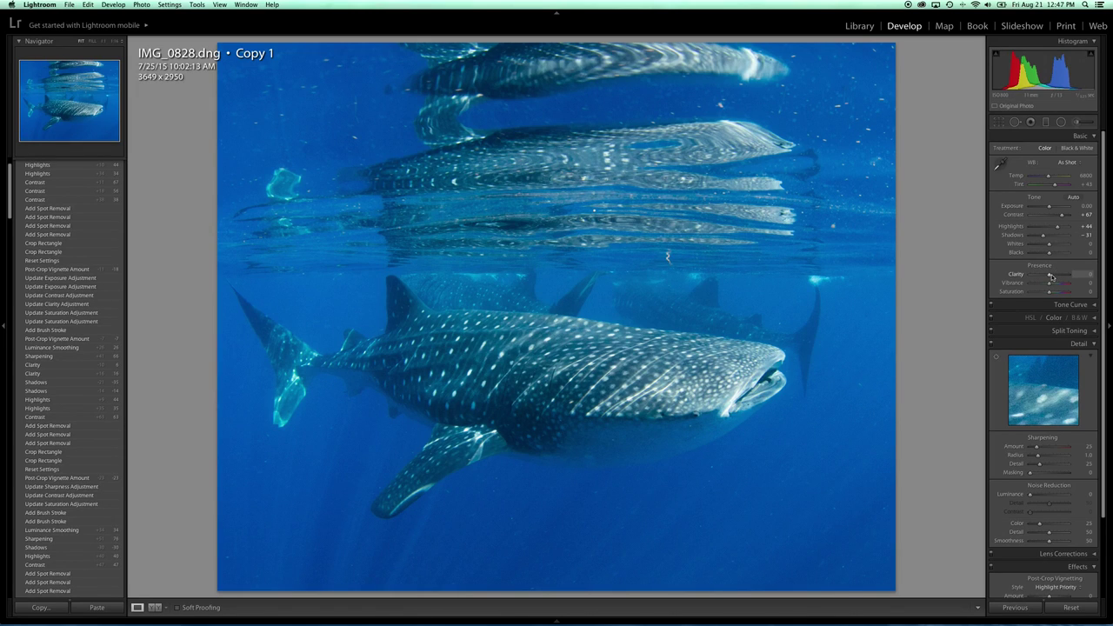
{"action": "left_click_drag", "start_coordinate": [1052, 277], "coordinate": [1051, 276]}
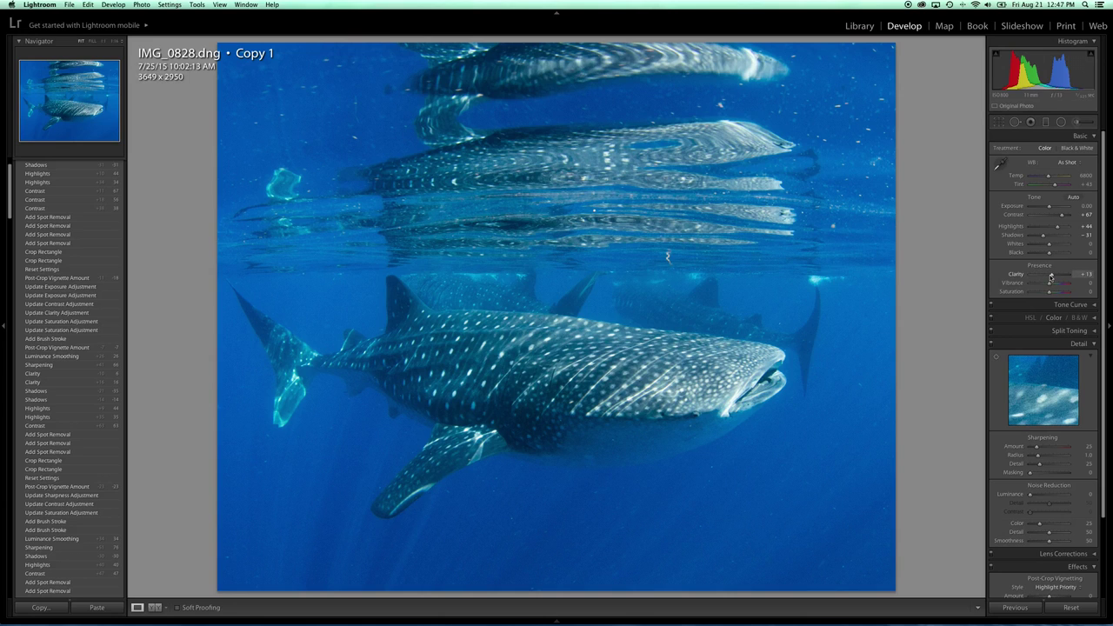
{"action": "left_click_drag", "start_coordinate": [1051, 275], "coordinate": [1048, 275]}
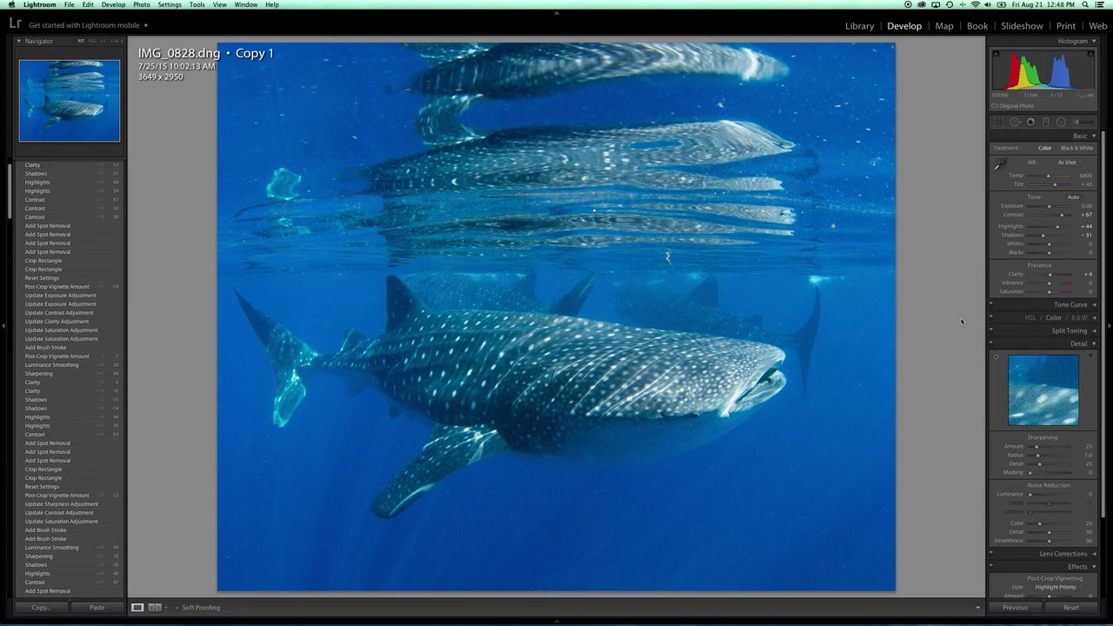
Set Detail Sharpening Amount to 75 and Luminance noise reduction to 23.
{"action": "left_click", "coordinate": [1047, 448]}
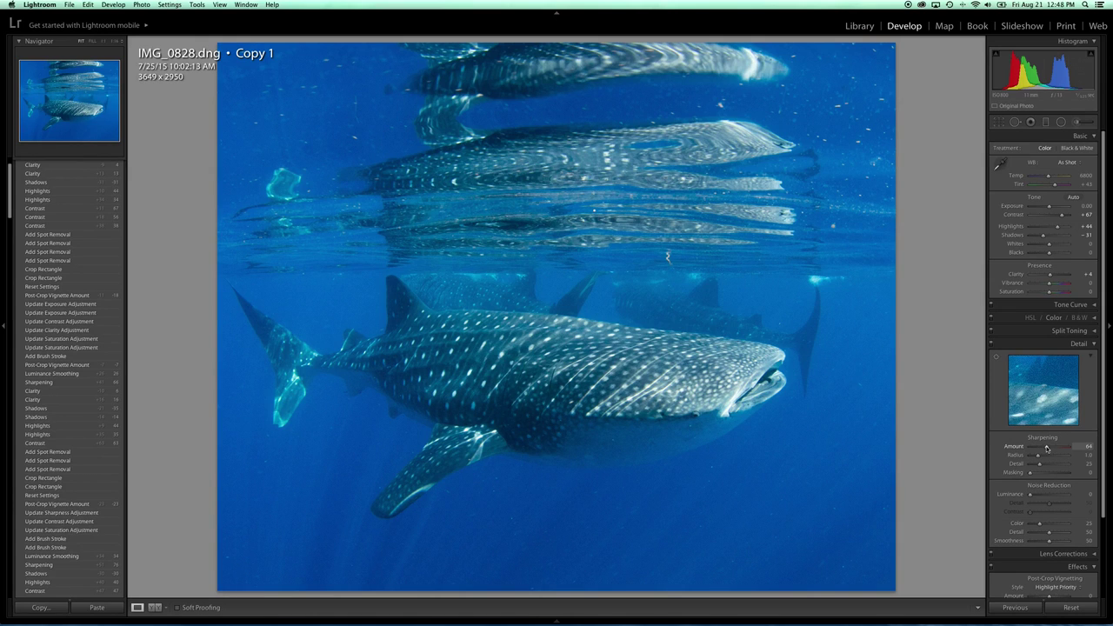
{"action": "left_click_drag", "start_coordinate": [1047, 448], "coordinate": [1051, 448]}
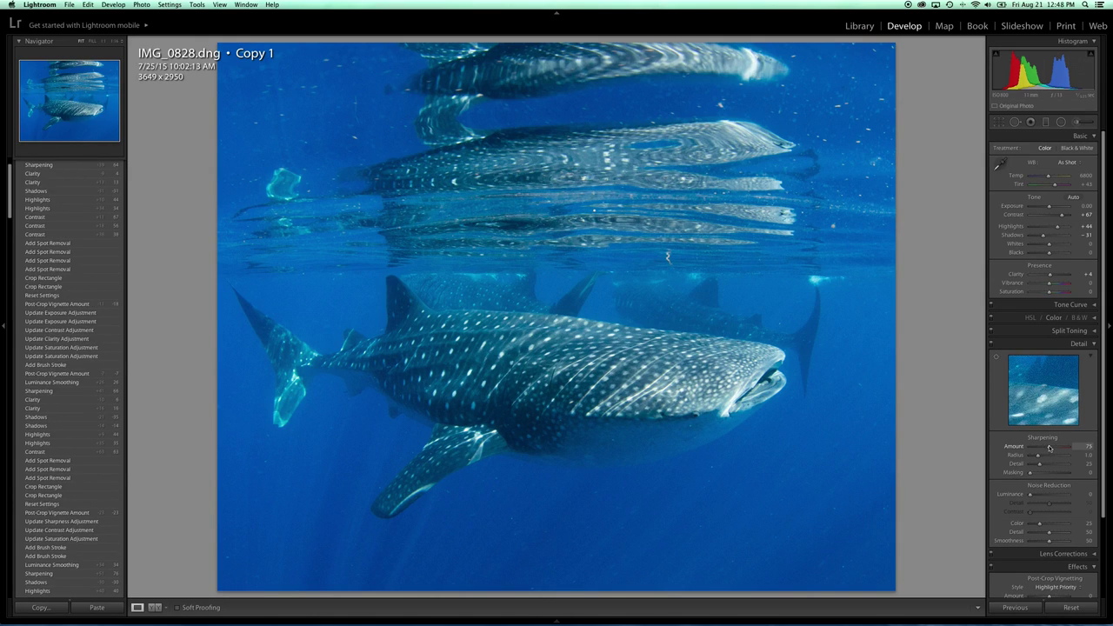
{"action": "left_click", "coordinate": [1038, 495]}
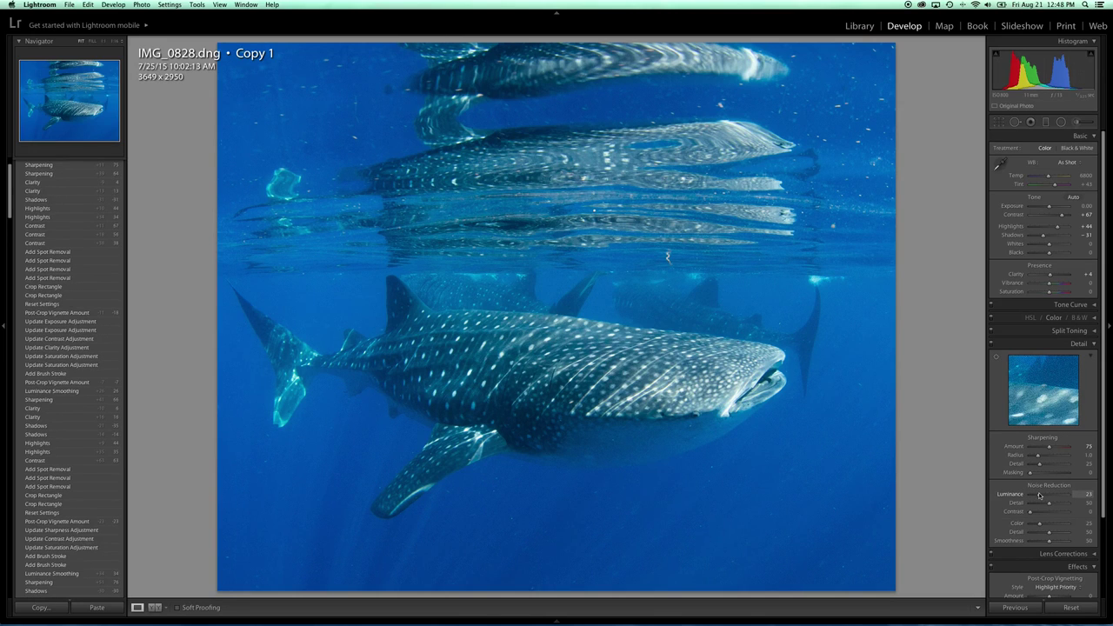
{"action": "scroll", "coordinate": [1043, 548], "scroll_direction": "down", "scroll_amount": 2}
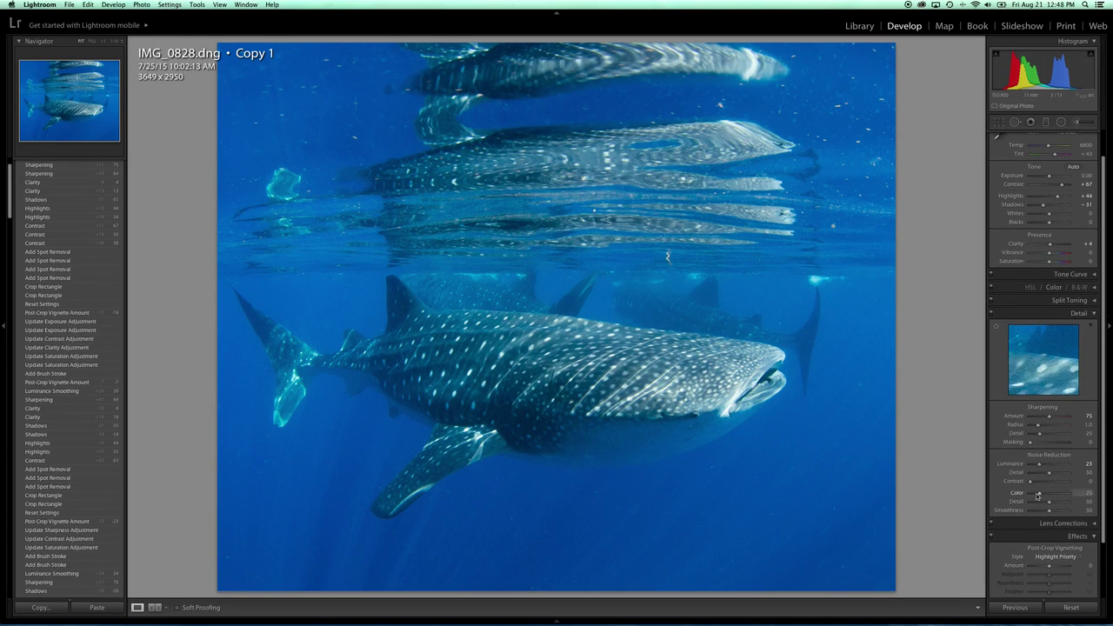
{"action": "scroll", "coordinate": [1037, 492], "scroll_direction": "up", "scroll_amount": 2}
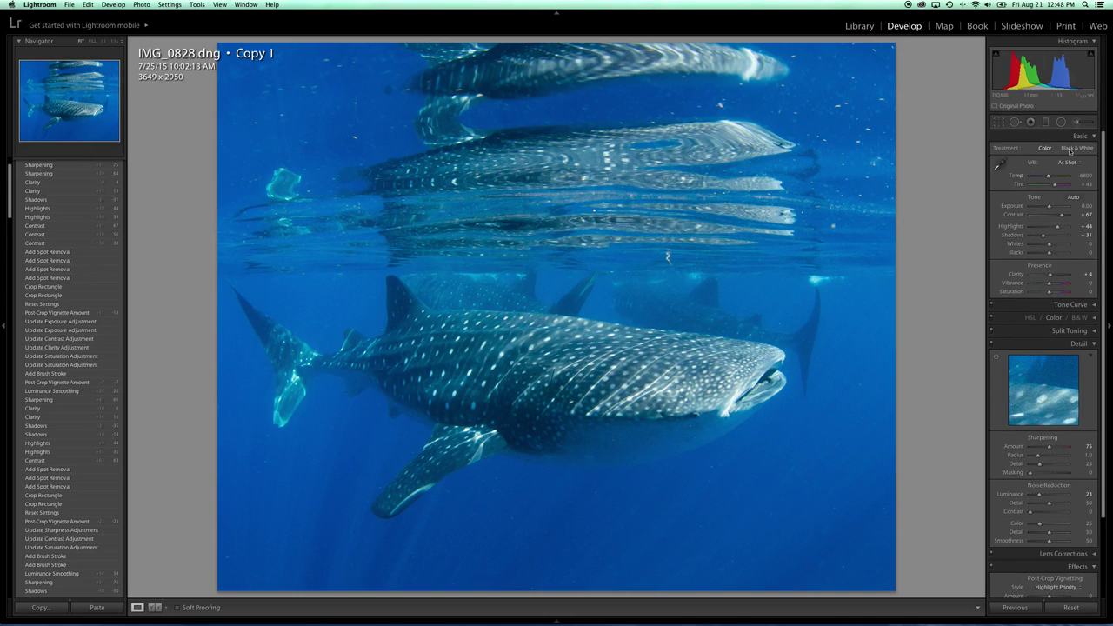
Paint an Adjustment Brush mask with Saturation -82 across the whale shark's body, then close the brush.
{"action": "left_click", "coordinate": [1076, 123]}
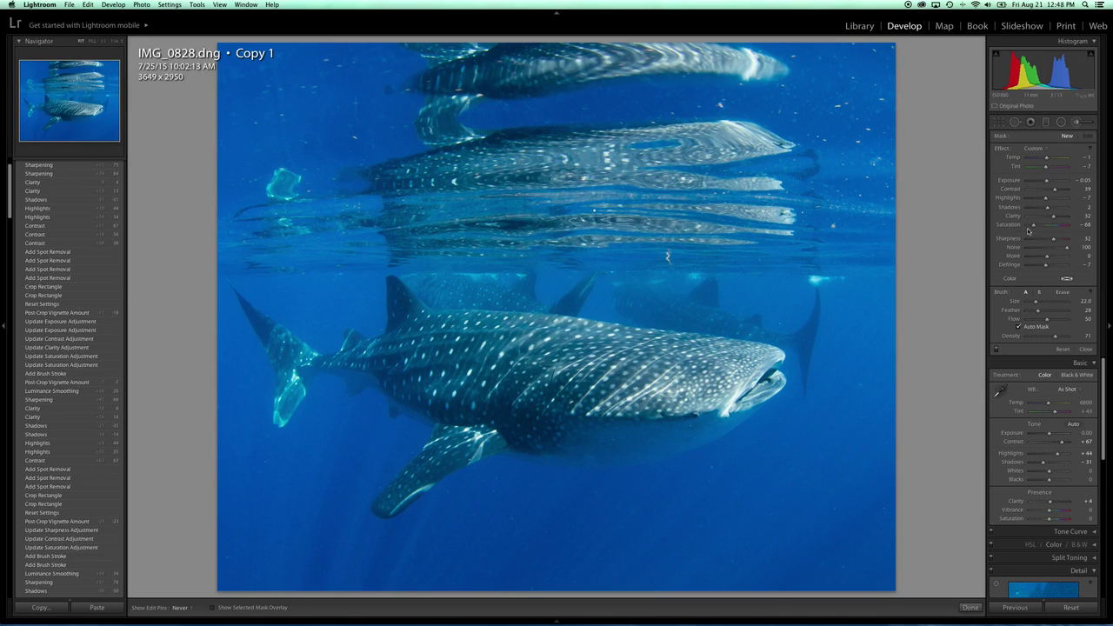
{"action": "left_click_drag", "start_coordinate": [1033, 227], "coordinate": [1030, 227]}
{"action": "scroll", "coordinate": [526, 371], "scroll_direction": "down", "scroll_amount": 5}
{"action": "left_click_drag", "start_coordinate": [522, 382], "coordinate": [565, 384]}
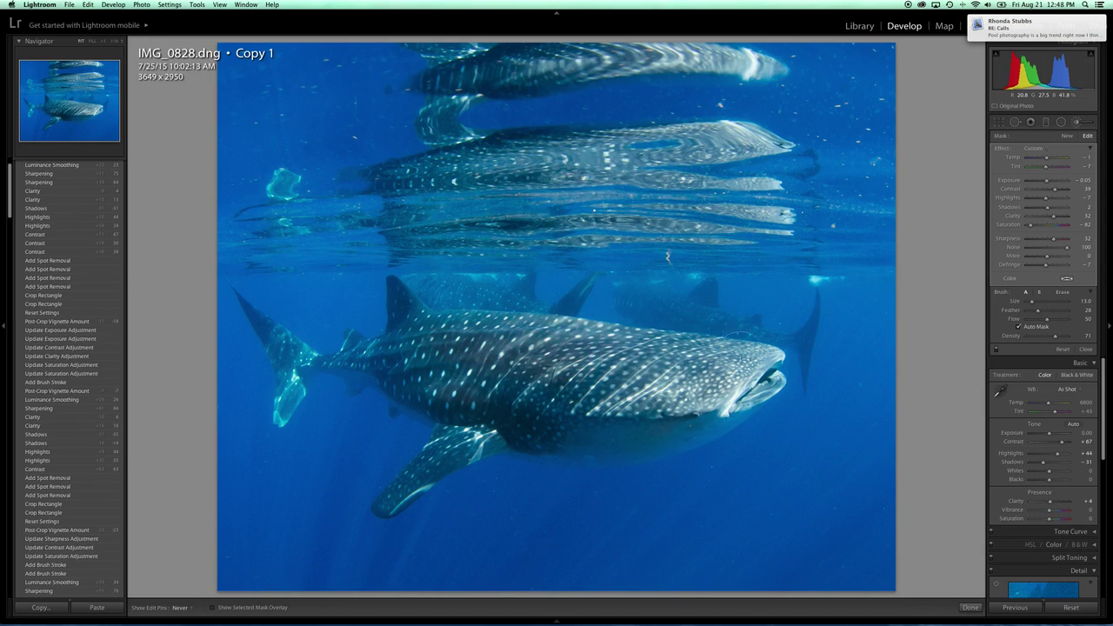
{"action": "mouse_move", "coordinate": [400, 361]}
{"action": "left_mouse_down"}
{"action": "mouse_move", "coordinate": [481, 398]}
{"action": "mouse_move", "coordinate": [649, 413]}
{"action": "left_mouse_up"}
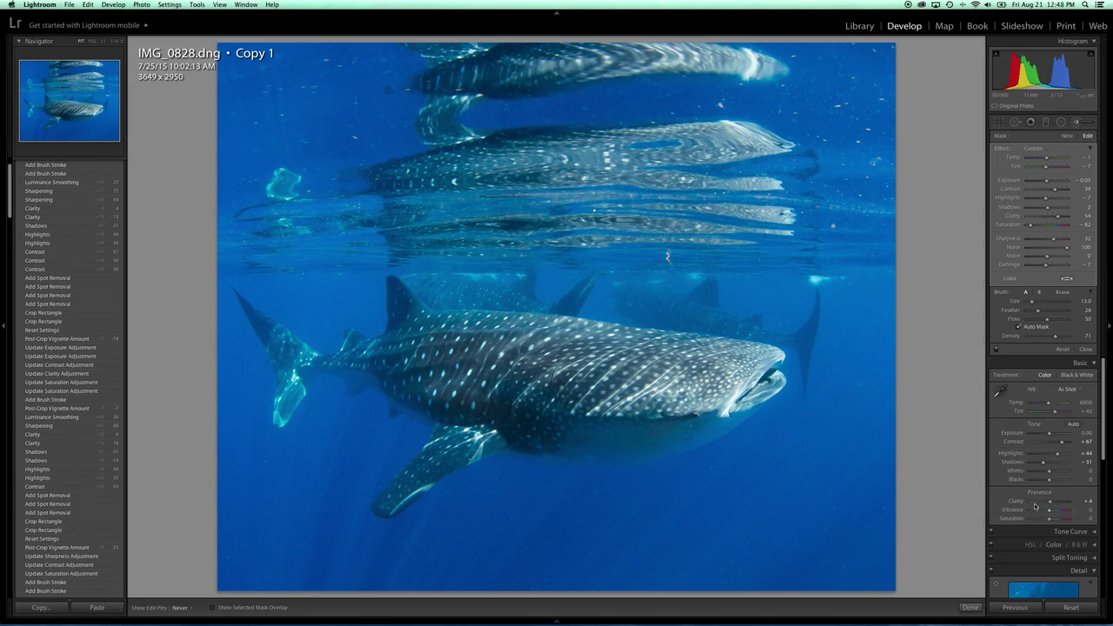
{"action": "mouse_move", "coordinate": [983, 619]}
{"action": "key", "text": "k"}
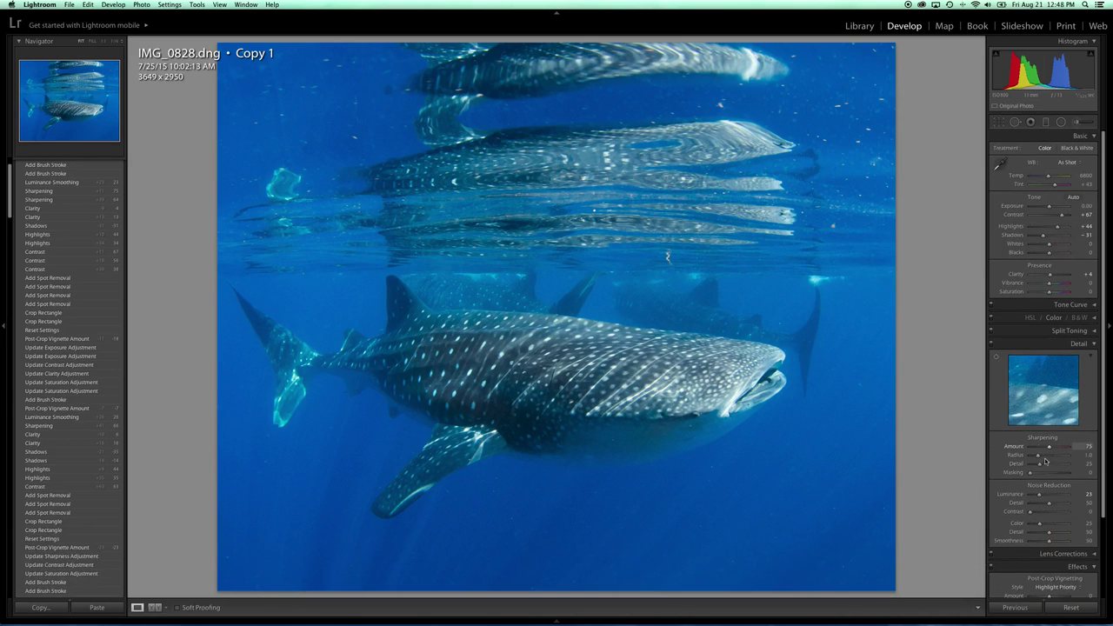
Apply a -15 post-crop vignette to darken the photo's edges, then open the photo's context menu.
{"action": "scroll", "coordinate": [1046, 510], "scroll_direction": "down", "scroll_amount": 1}
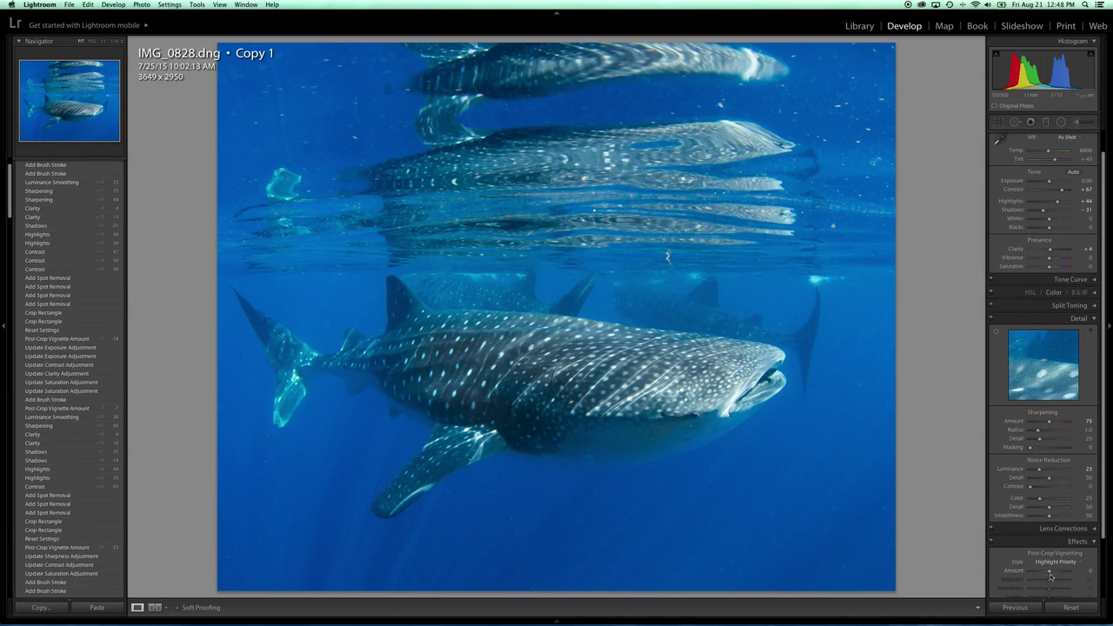
{"action": "left_click_drag", "start_coordinate": [1050, 574], "coordinate": [1048, 576]}
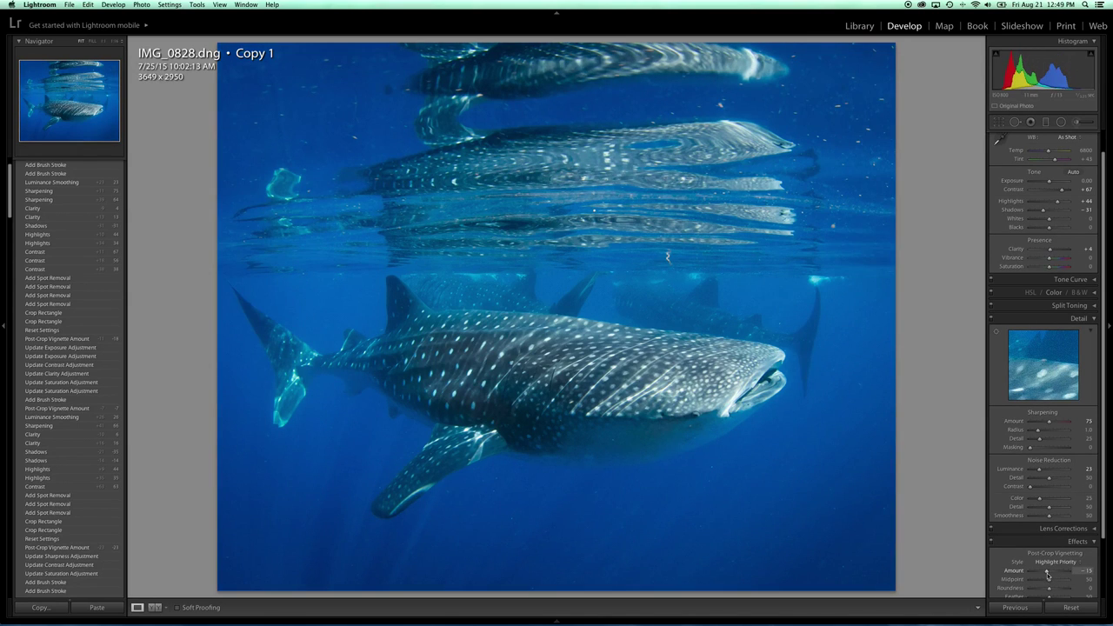
{"action": "left_click_drag", "start_coordinate": [1048, 576], "coordinate": [1048, 576]}
{"action": "key", "text": "l"}
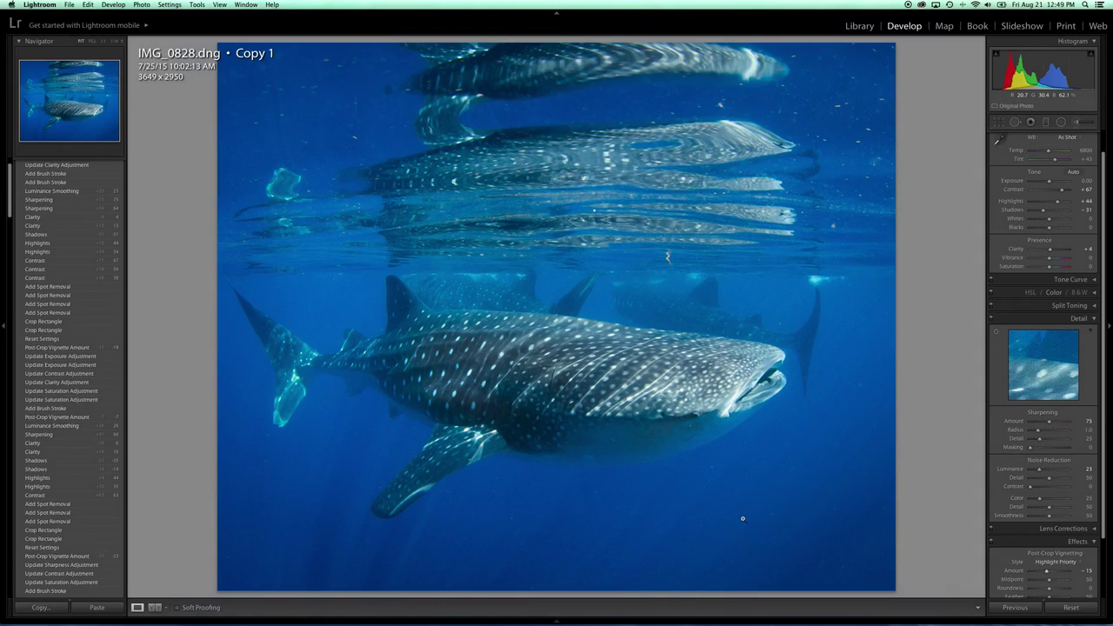
{"action": "right_click", "coordinate": [522, 200]}
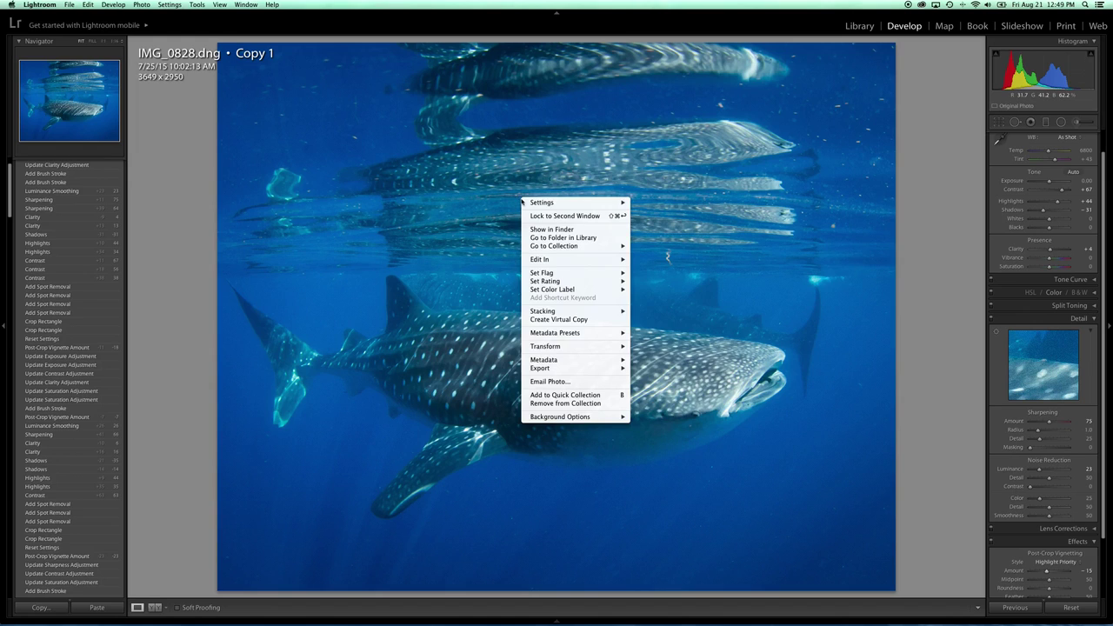
{"action": "mouse_move", "coordinate": [568, 370]}
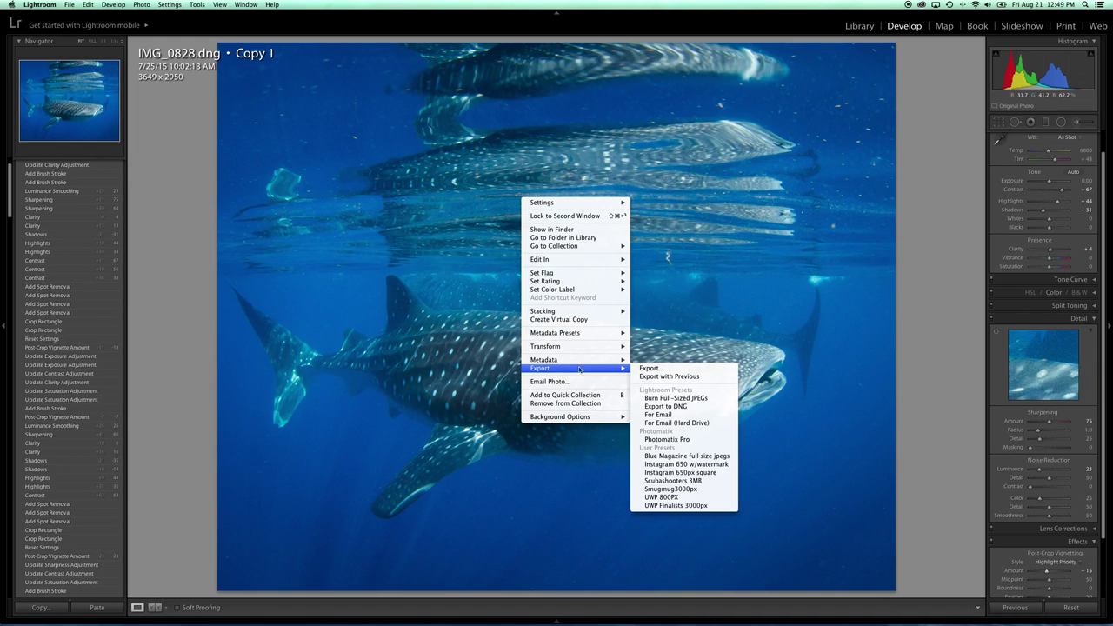
{"action": "left_click", "coordinate": [659, 368]}
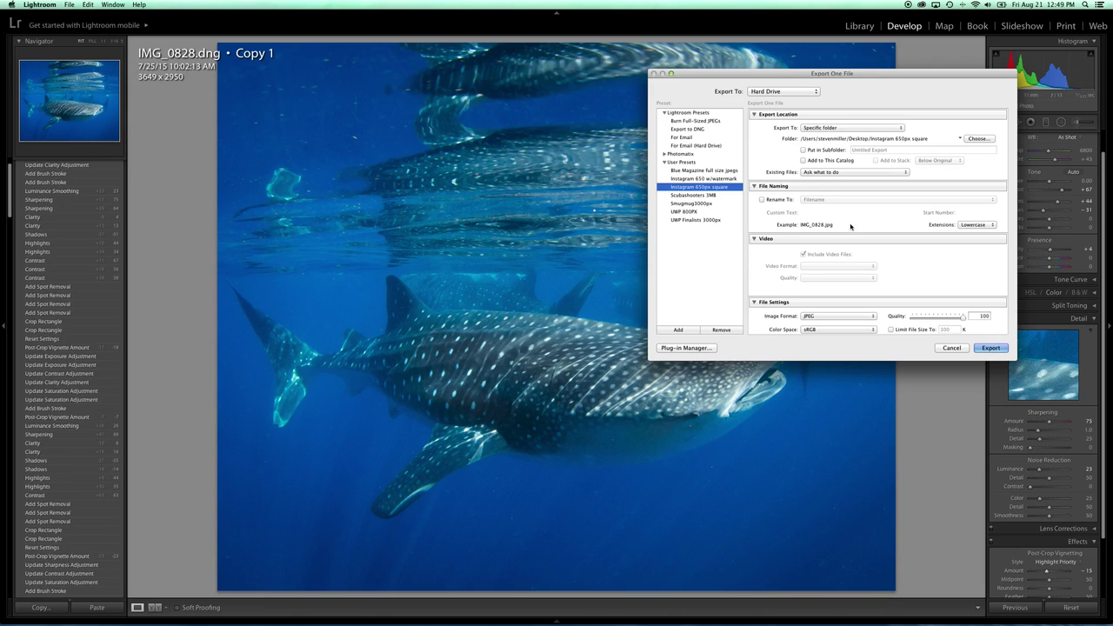
{"action": "scroll", "coordinate": [851, 227], "scroll_direction": "down", "scroll_amount": 4}
{"action": "scroll", "coordinate": [851, 227], "scroll_direction": "down", "scroll_amount": 5}
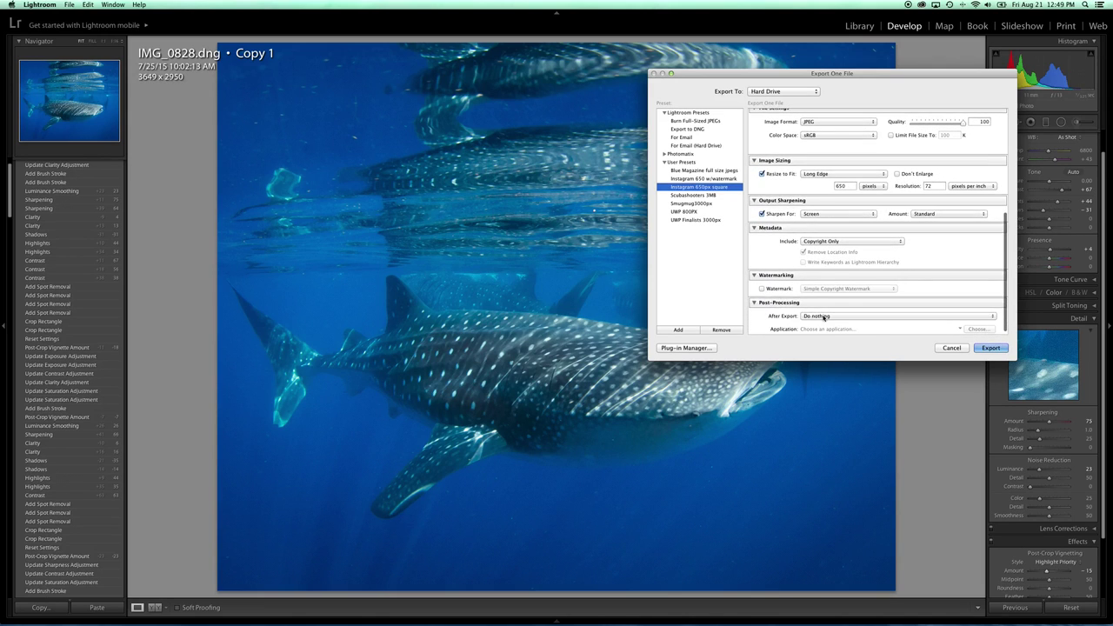
{"action": "left_click", "coordinate": [956, 350]}
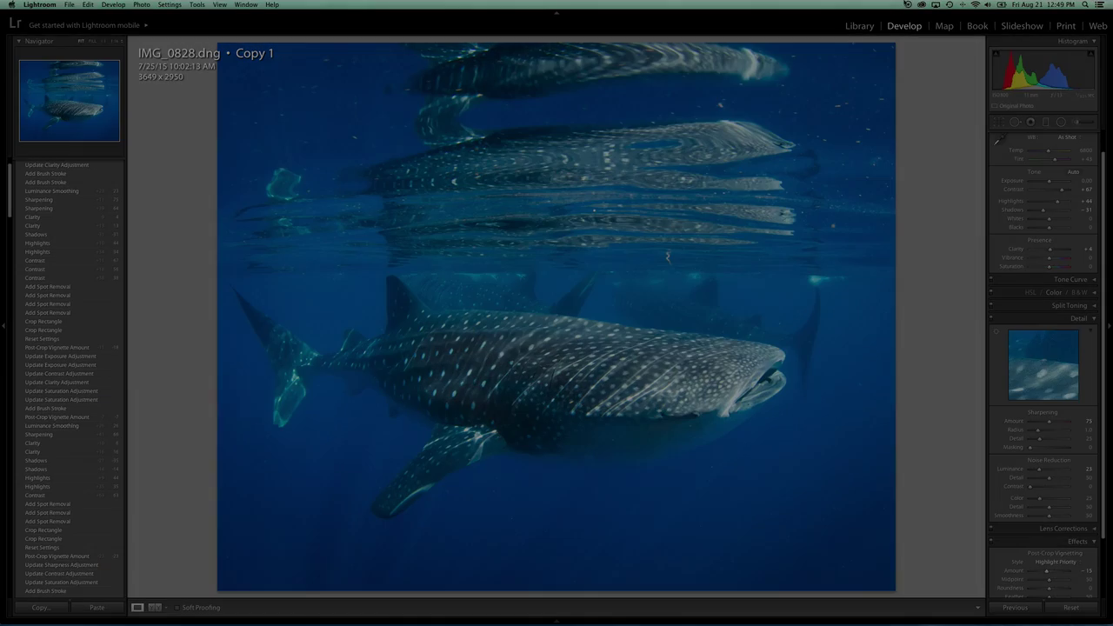